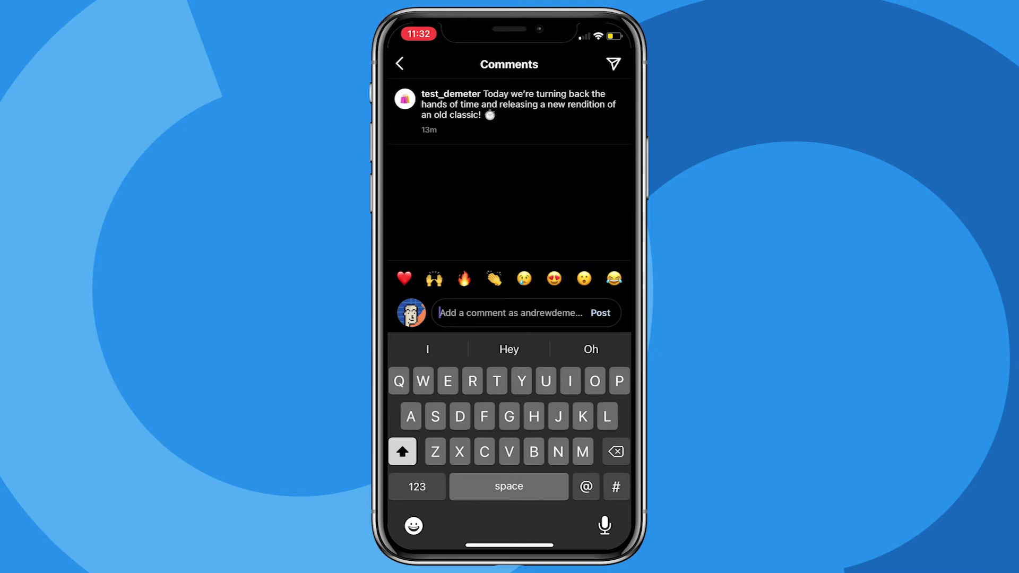
# Post the comment "Price" on the Instagram watch post and open the post's comments
pyautogui.write('Price')
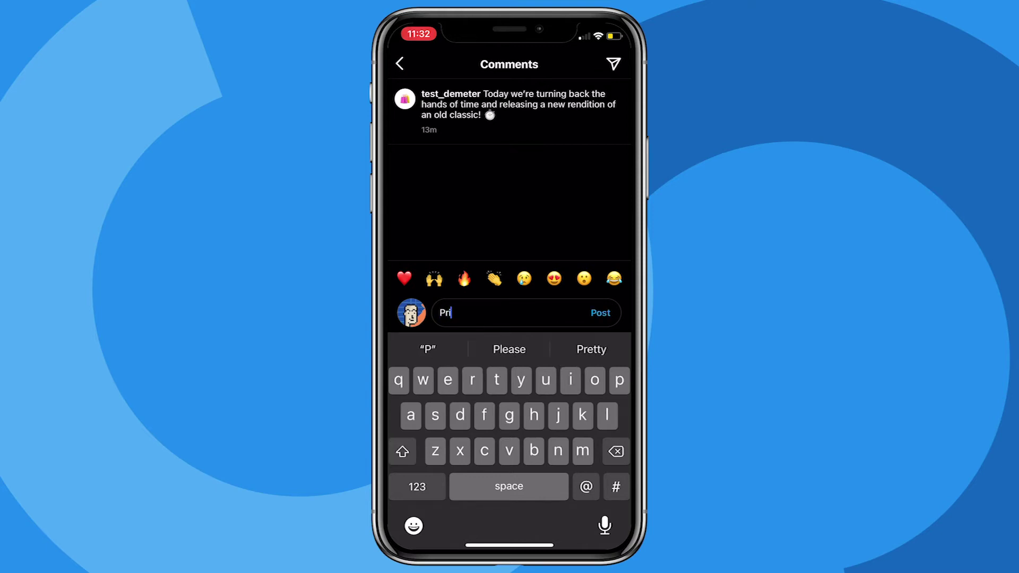
pyautogui.click(600, 313)
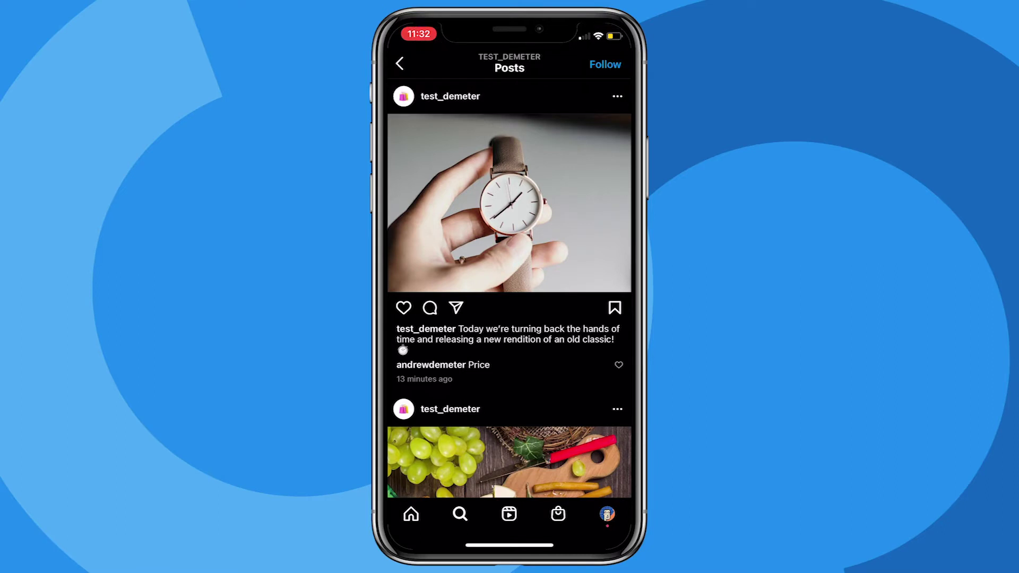
pyautogui.click(430, 308)
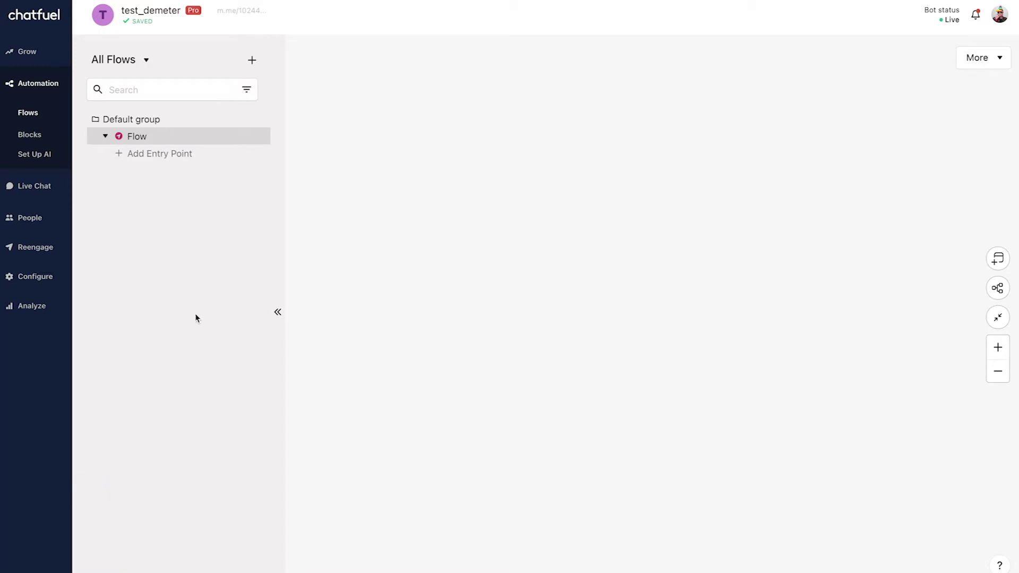
# Switch to Chatfuel and add a Comments Autoreply entry point to the empty Instagram flow, placing it near the canvas's left side
pyautogui.click(253, 62)
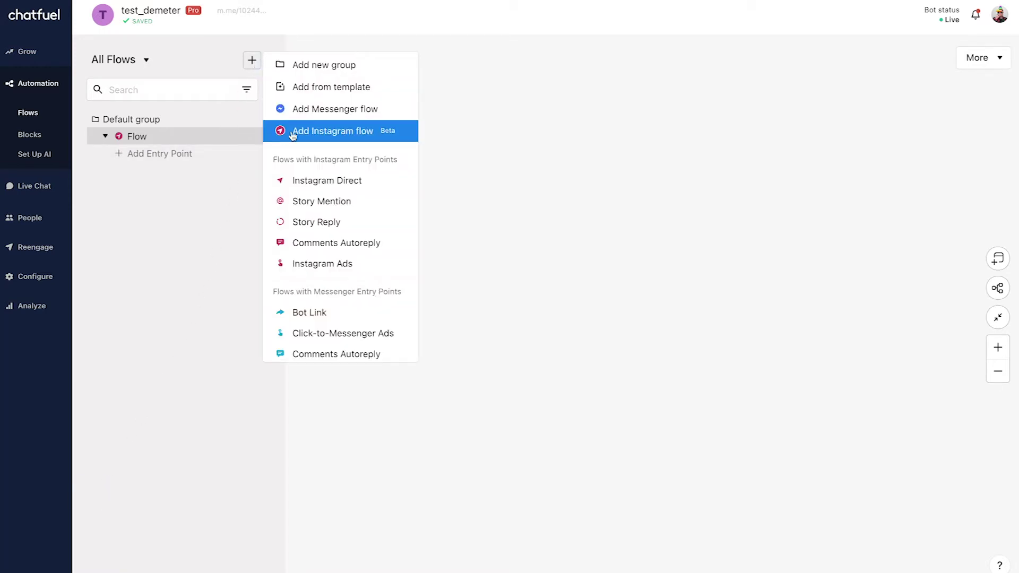
pyautogui.click(167, 223)
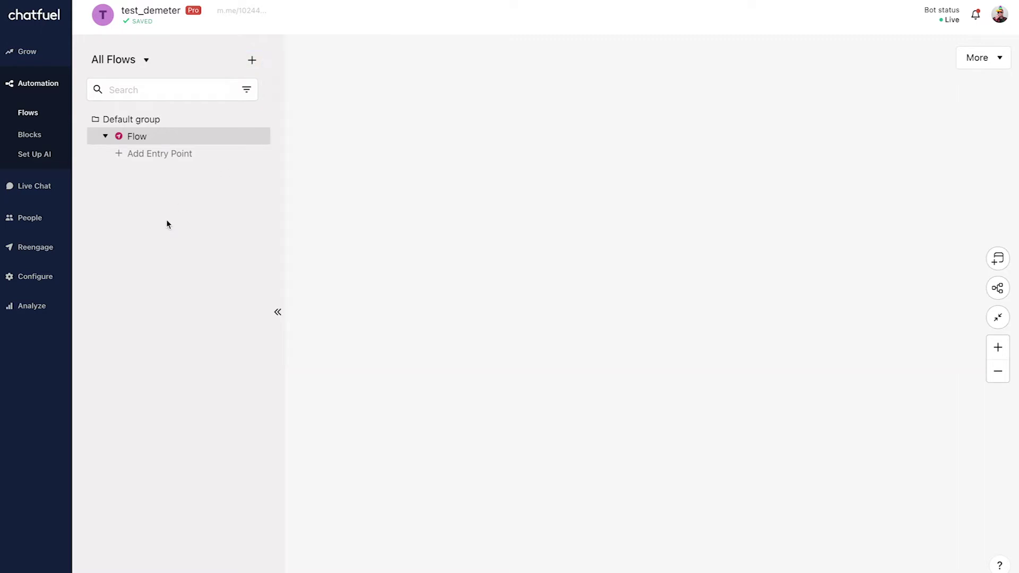
pyautogui.click(277, 314)
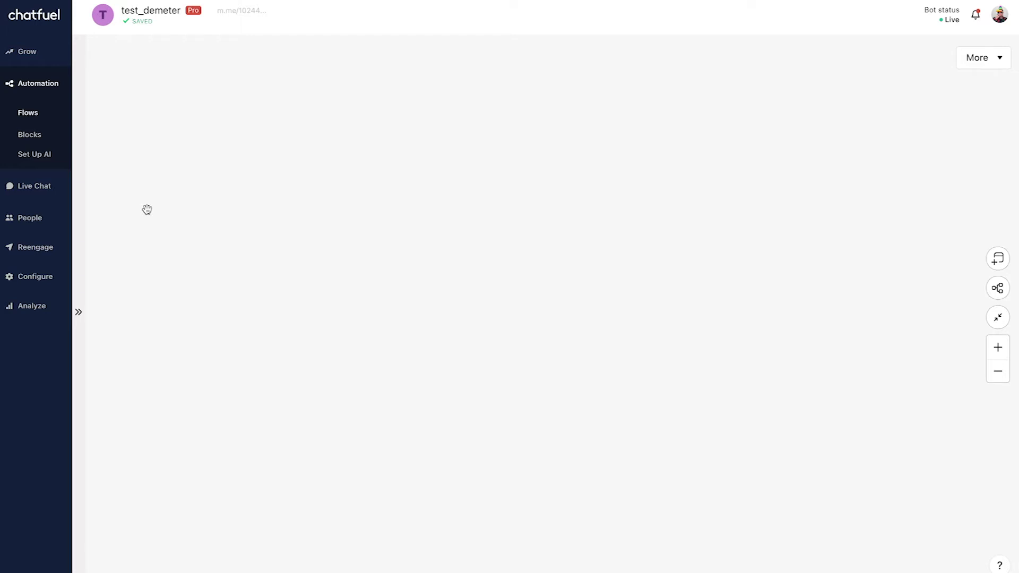
pyautogui.rightClick(197, 221)
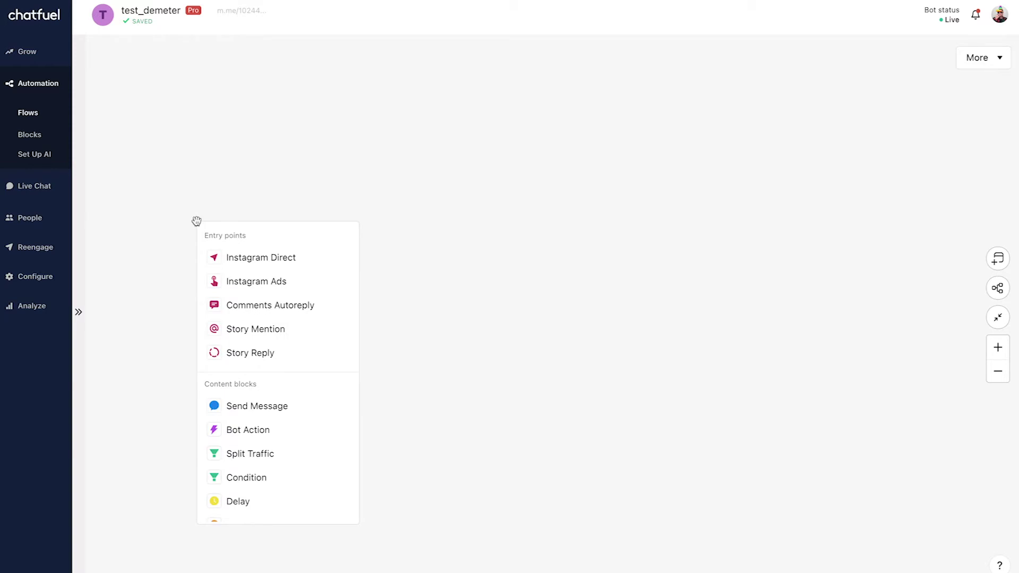
pyautogui.click(326, 311)
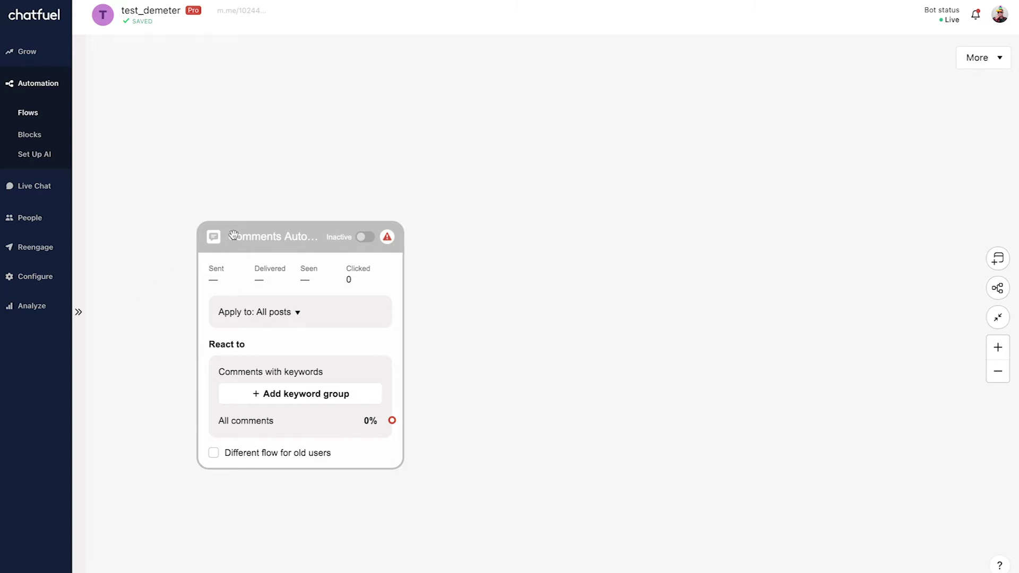
pyautogui.moveTo(255, 236); pyautogui.dragTo(241, 195)
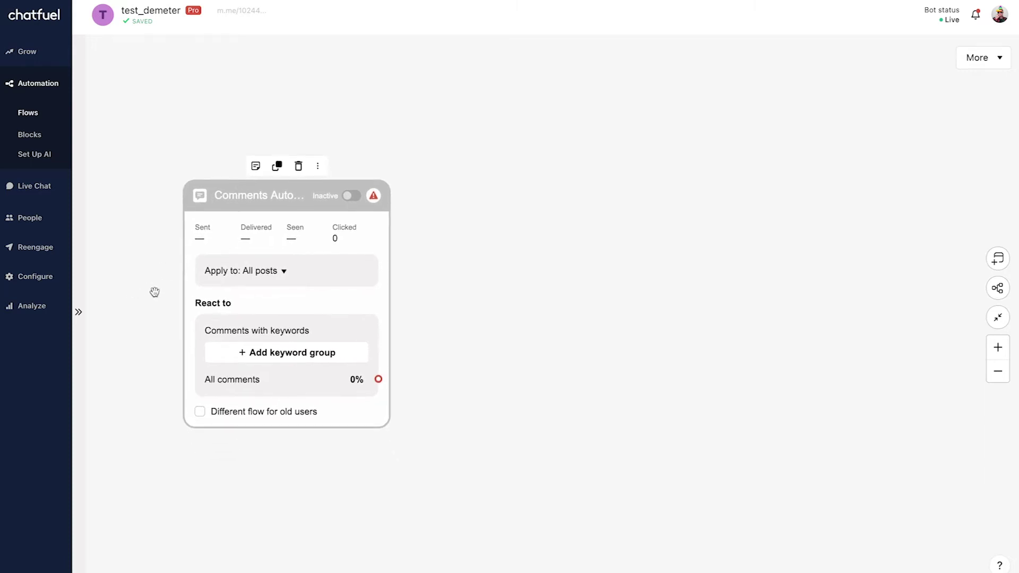
# Apply the autoreply to specific posts only, choosing the watch post "Today we're turning back the hands of time"
pyautogui.click(283, 275)
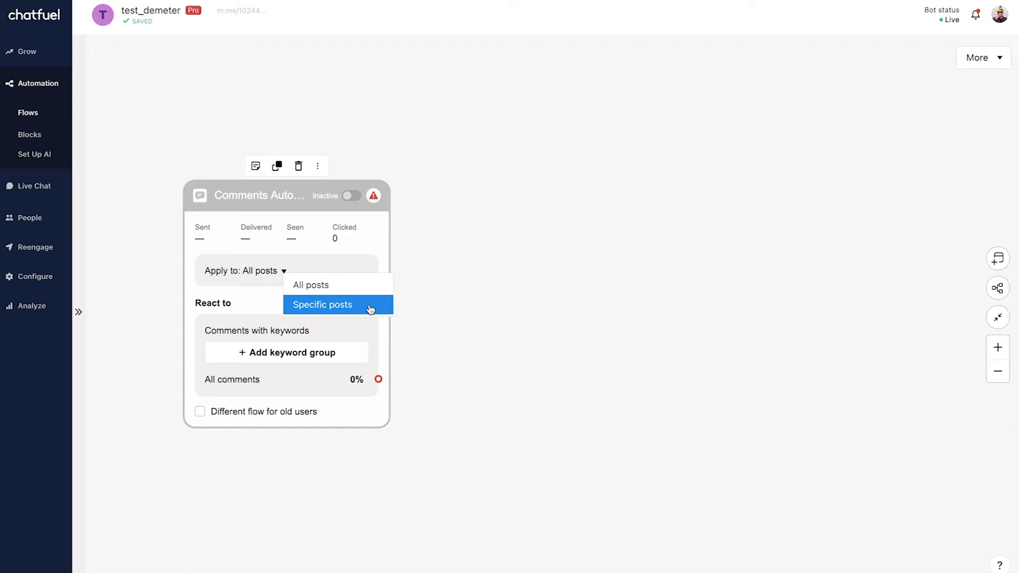
pyautogui.click(372, 308)
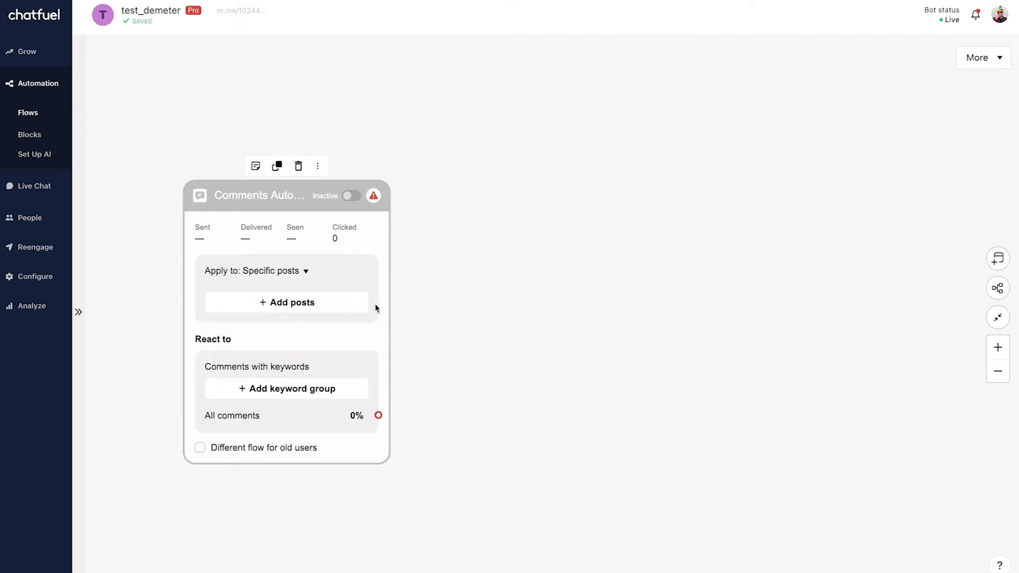
pyautogui.click(342, 303)
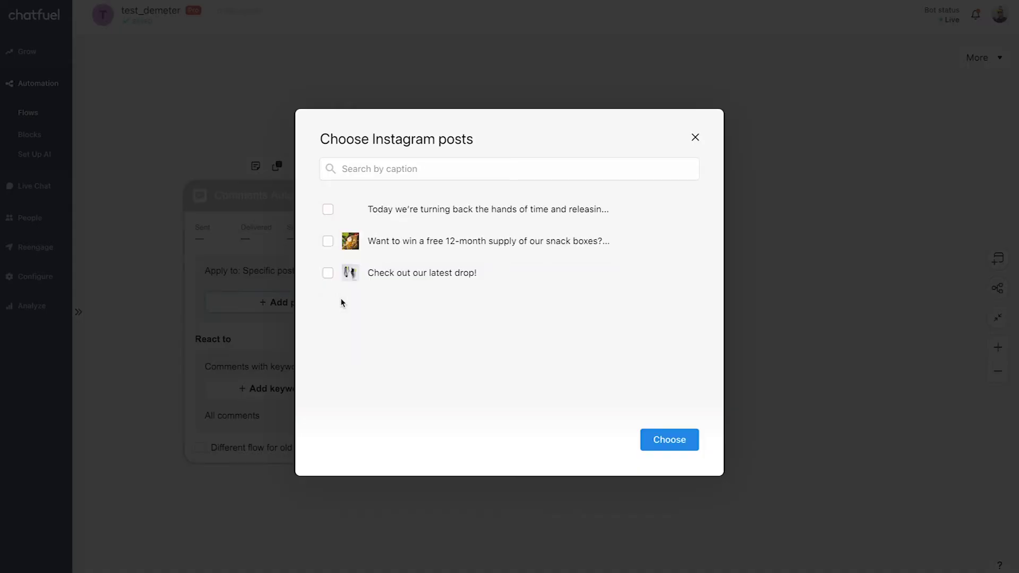
pyautogui.click(328, 209)
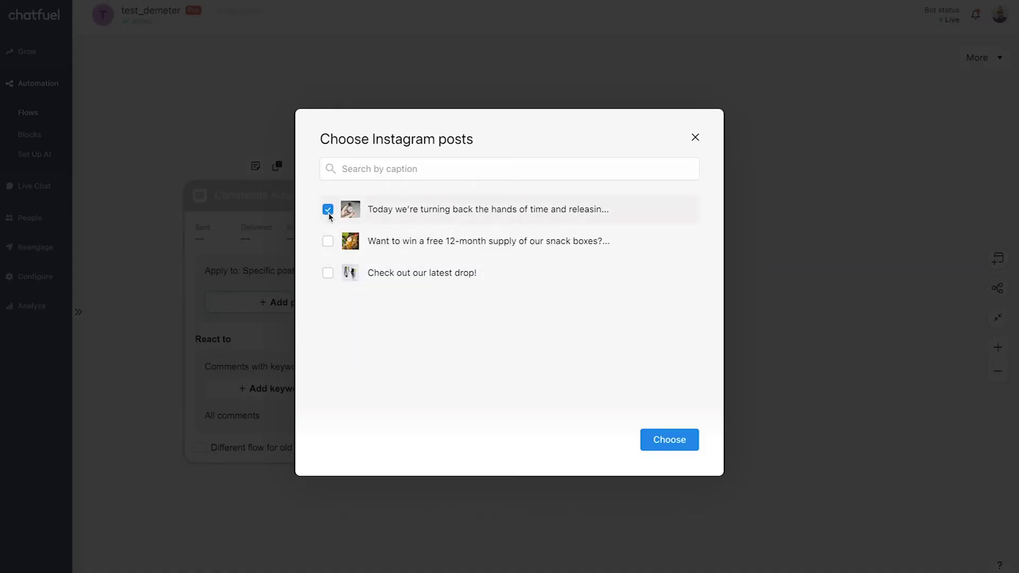
pyautogui.click(671, 438)
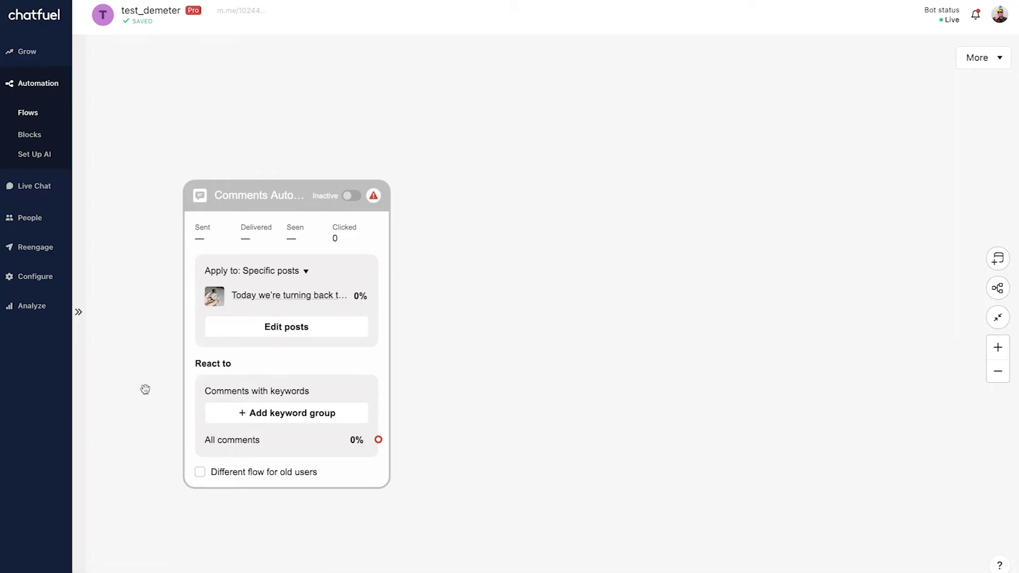
# Add a keyword group with the keywords "price" and "cost" to the Comments Autoreply entry point
pyautogui.moveTo(307, 398)
pyautogui.click(358, 417)
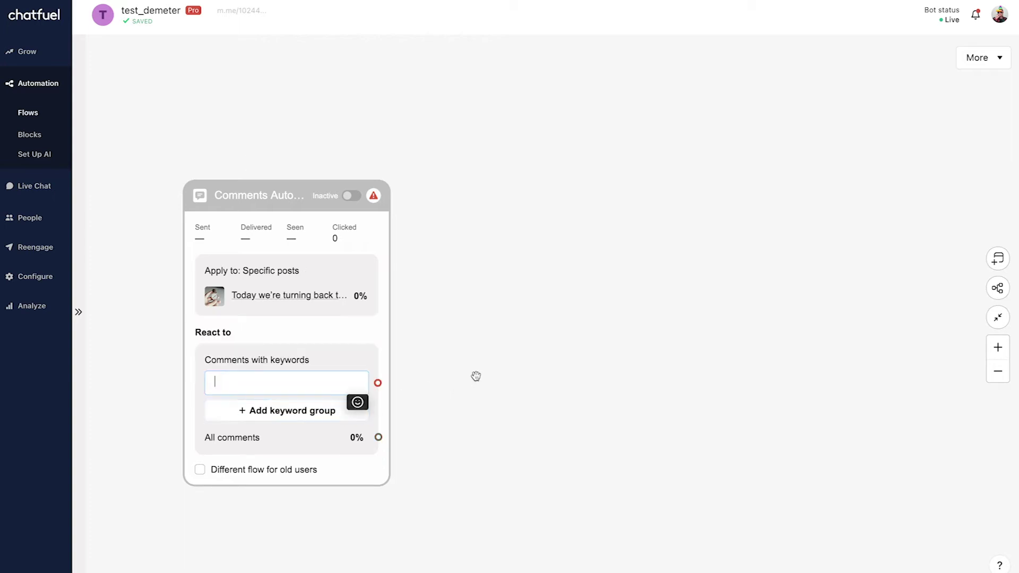
pyautogui.write('price')
pyautogui.press('Return')
pyautogui.write('cost')
pyautogui.press('Return')
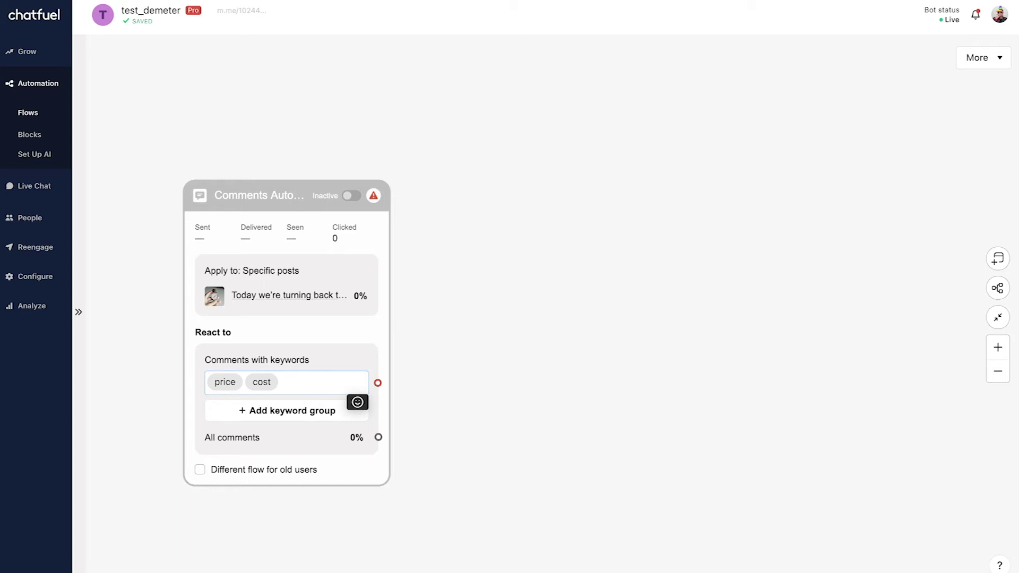
# Add a second keyword group containing the keyword "shipping"
pyautogui.click(264, 415)
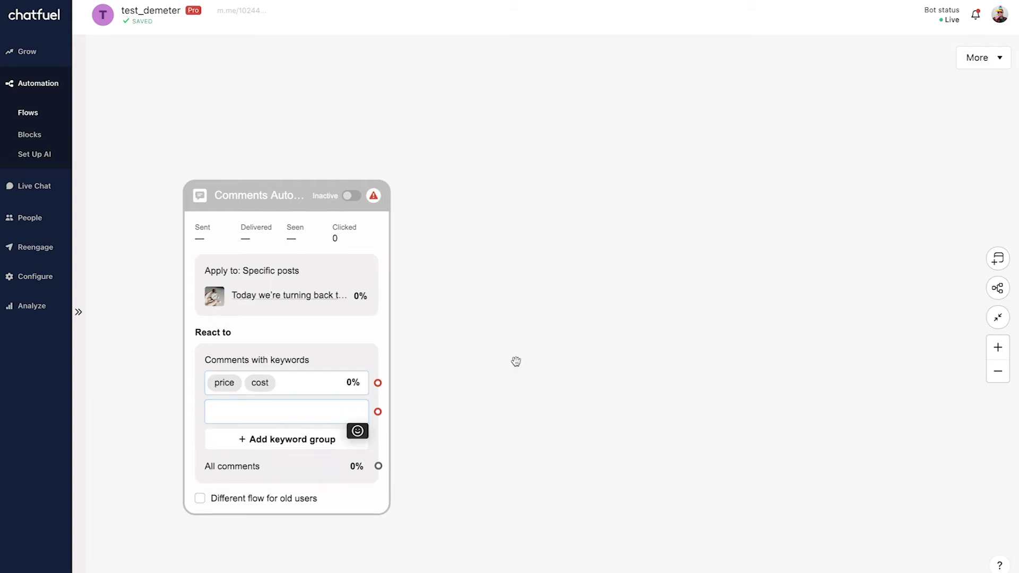
pyautogui.write('shipping')
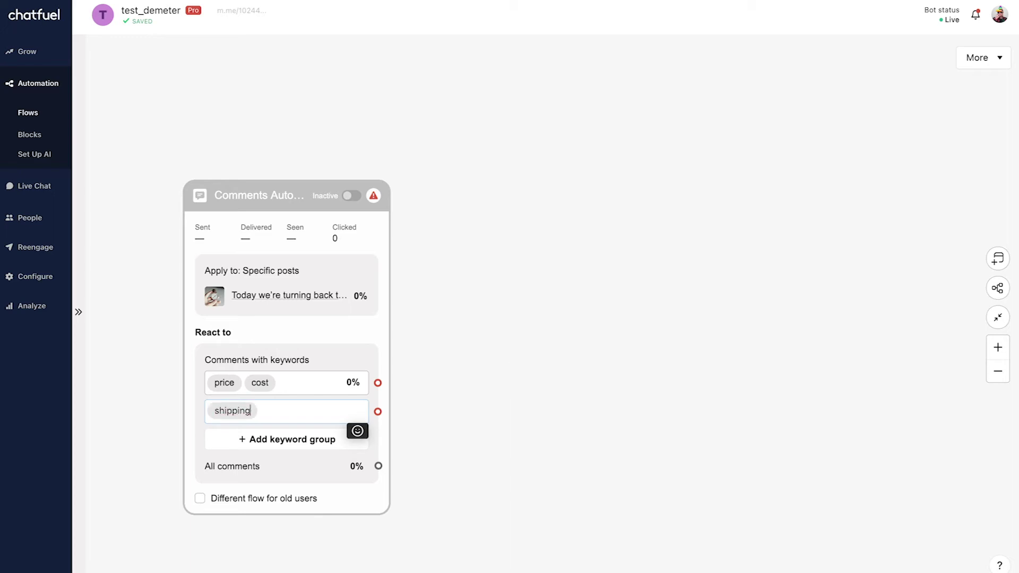
pyautogui.click(601, 289)
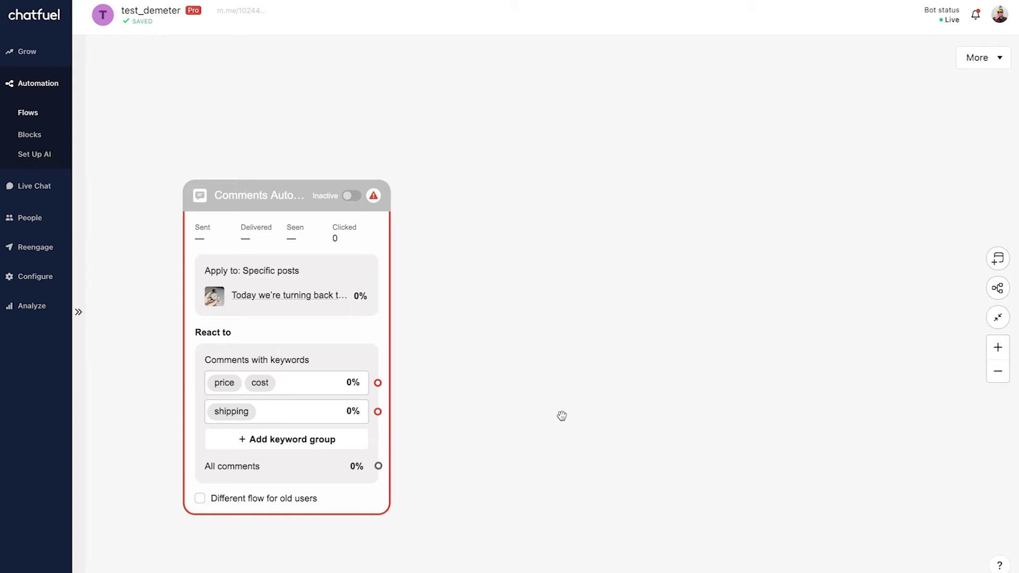
# Connect the price/cost keyword group to a new reply block with the public reply "This watch is $149. You can purchase it on our website."
pyautogui.moveTo(378, 383); pyautogui.dragTo(520, 194)
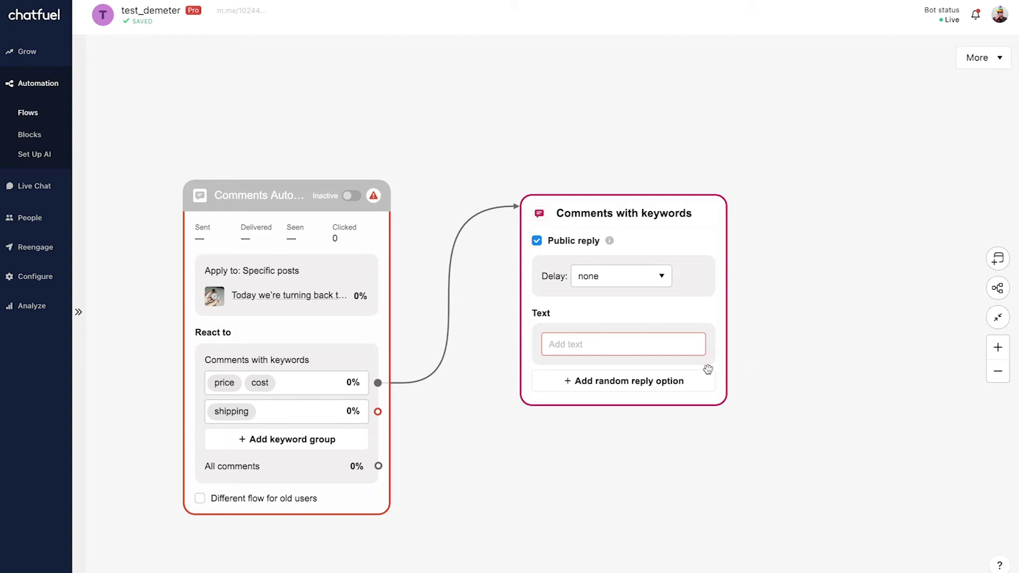
pyautogui.click(584, 346)
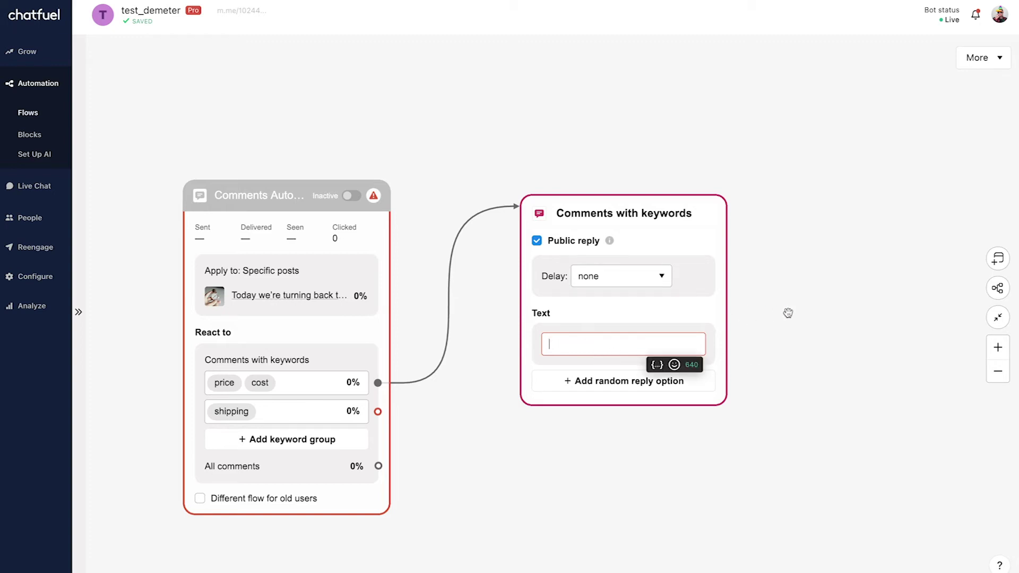
pyautogui.write('This watch is $149')
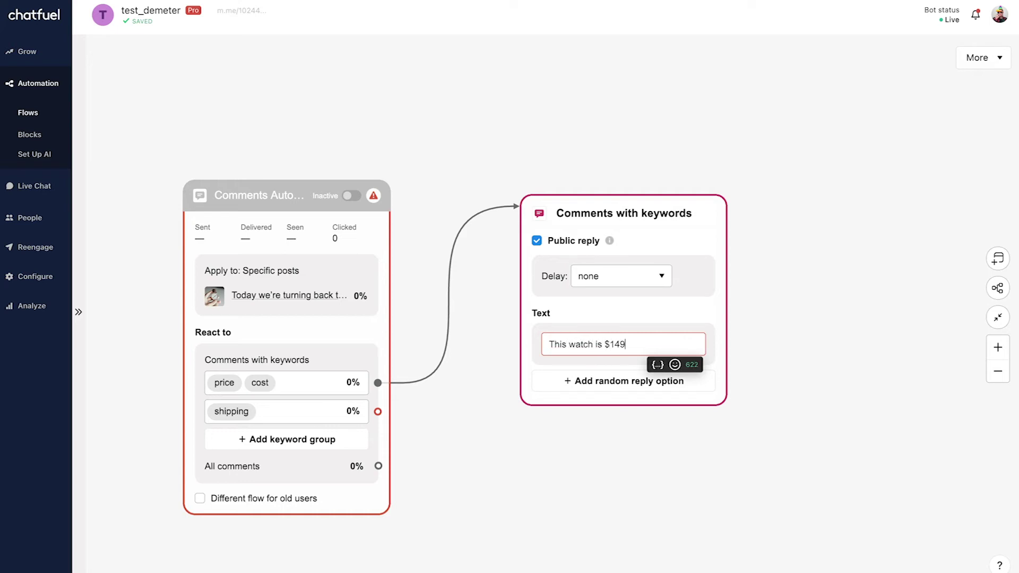
pyautogui.write('. You can purc')
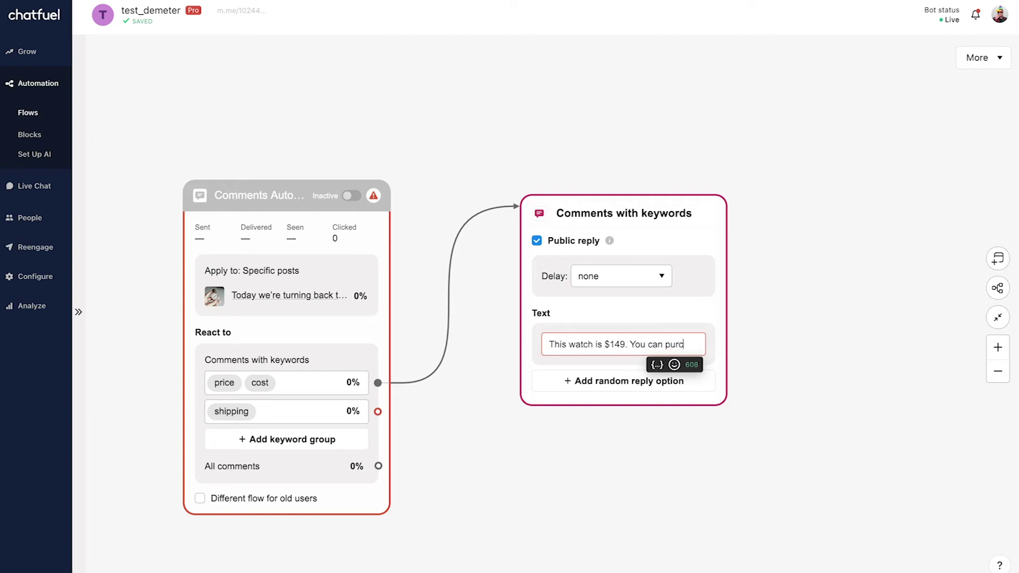
pyautogui.write('hase it on our website.')
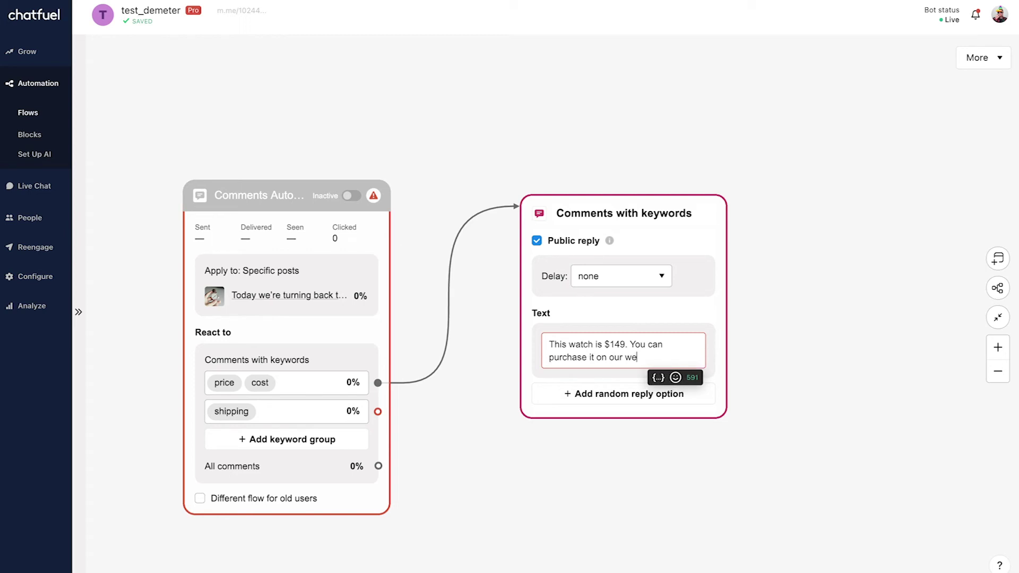
pyautogui.click(835, 302)
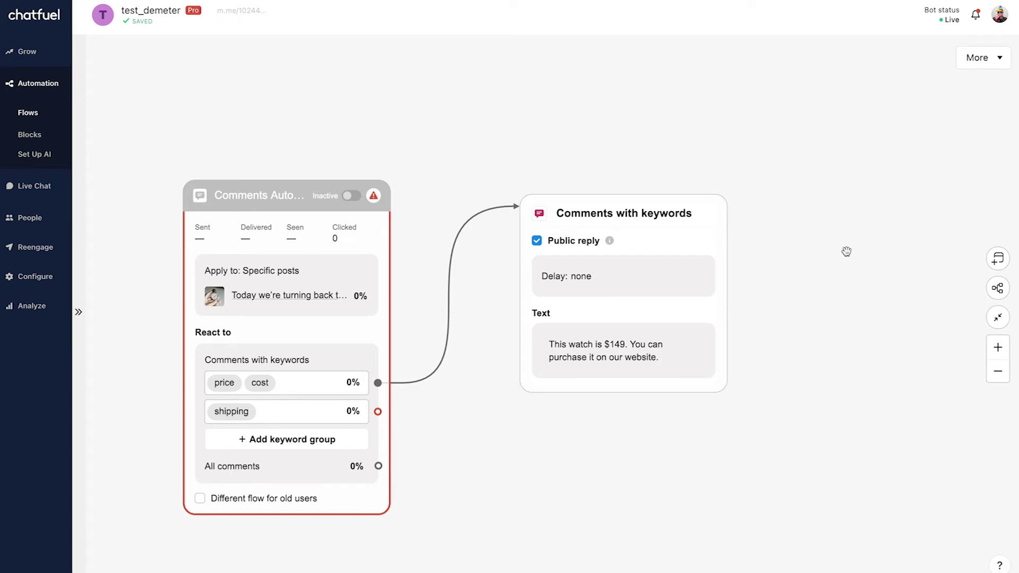
# Connect the shipping keyword group to its own reply block with Public reply turned off, placed below the first reply block
pyautogui.scroll(-3, 846, 238)
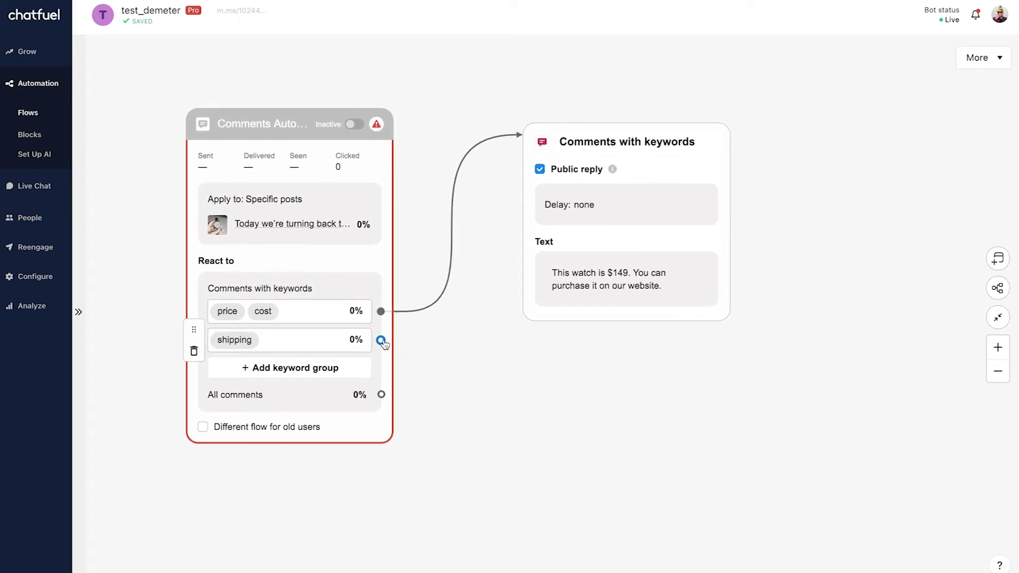
pyautogui.moveTo(381, 340); pyautogui.dragTo(484, 405)
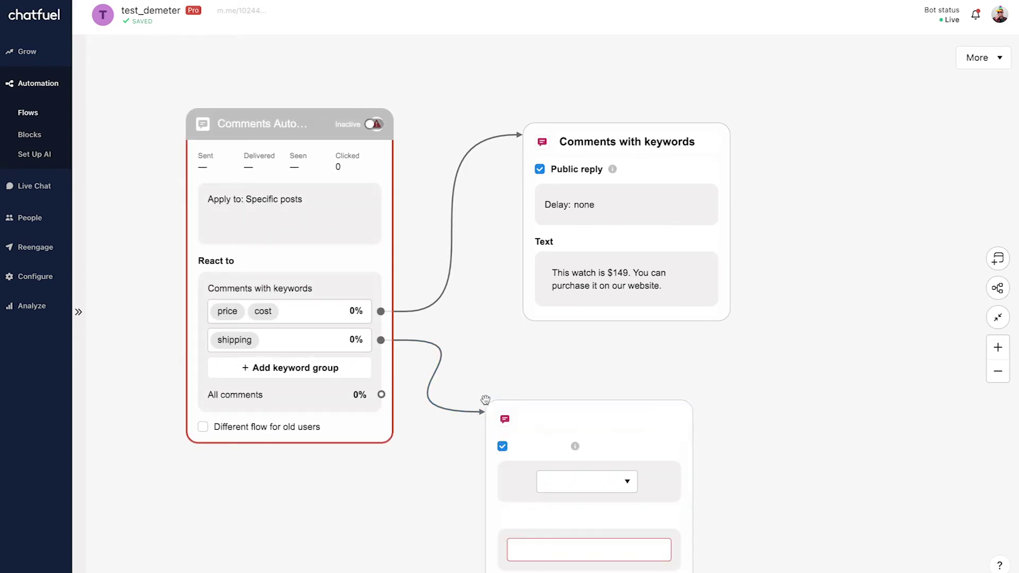
pyautogui.click(503, 446)
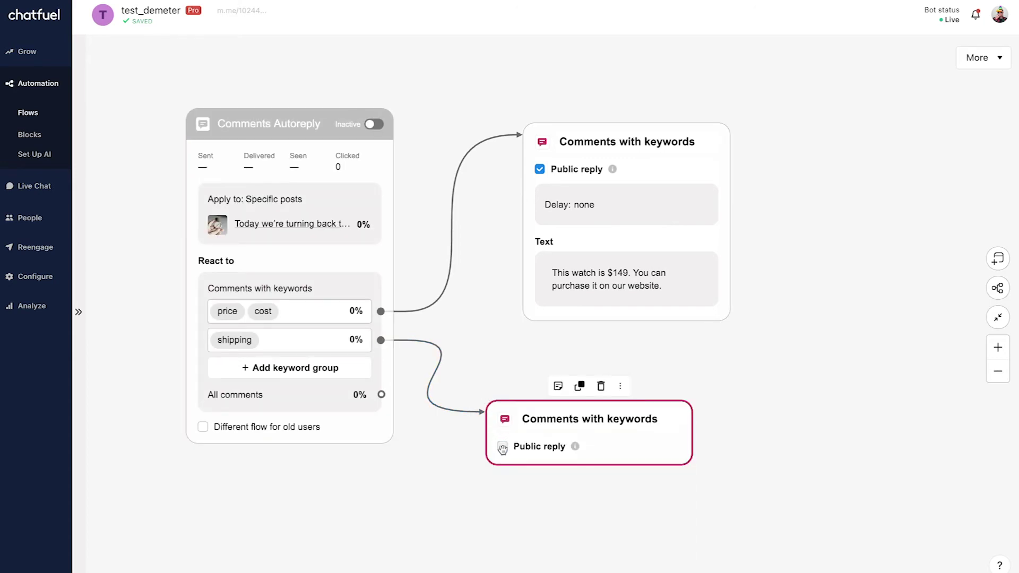
pyautogui.click(466, 342)
pyautogui.moveTo(513, 408); pyautogui.dragTo(542, 382)
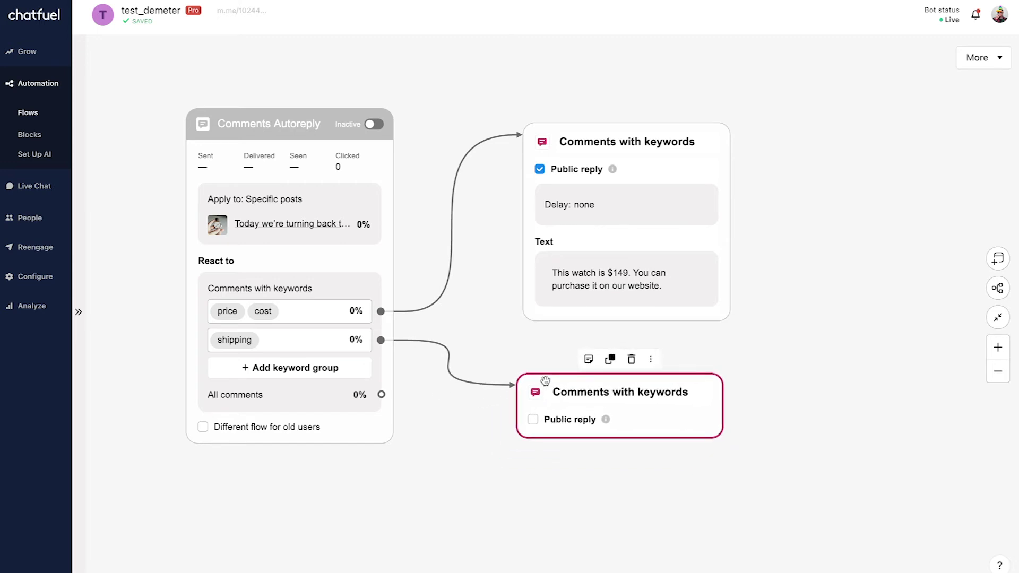
pyautogui.click(823, 293)
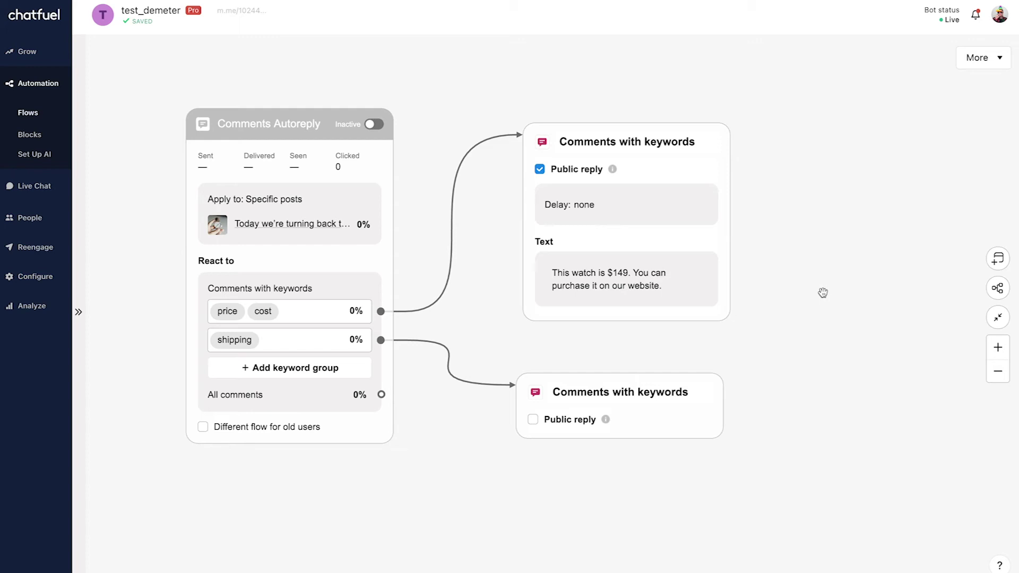
# Activate the Comments Autoreply entry point and test it by posting the comment "Price" on the watch post in Instagram
pyautogui.click(376, 125)
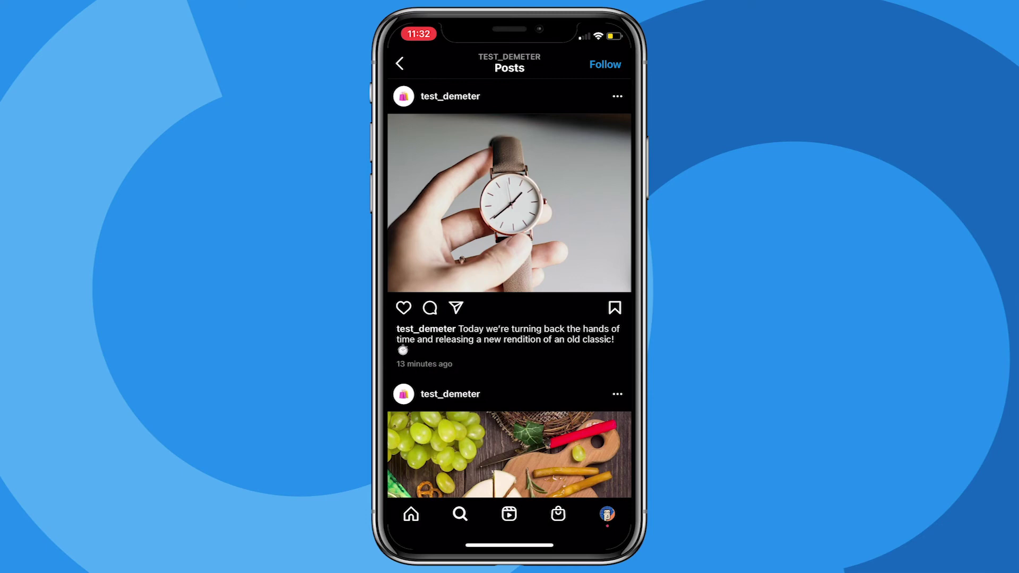
pyautogui.click(430, 308)
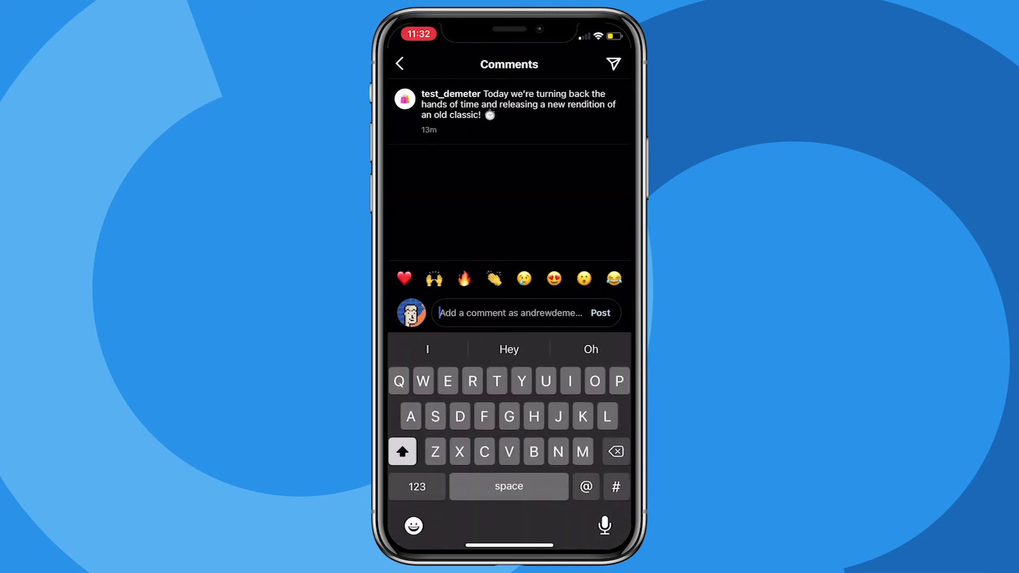
pyautogui.write('Price')
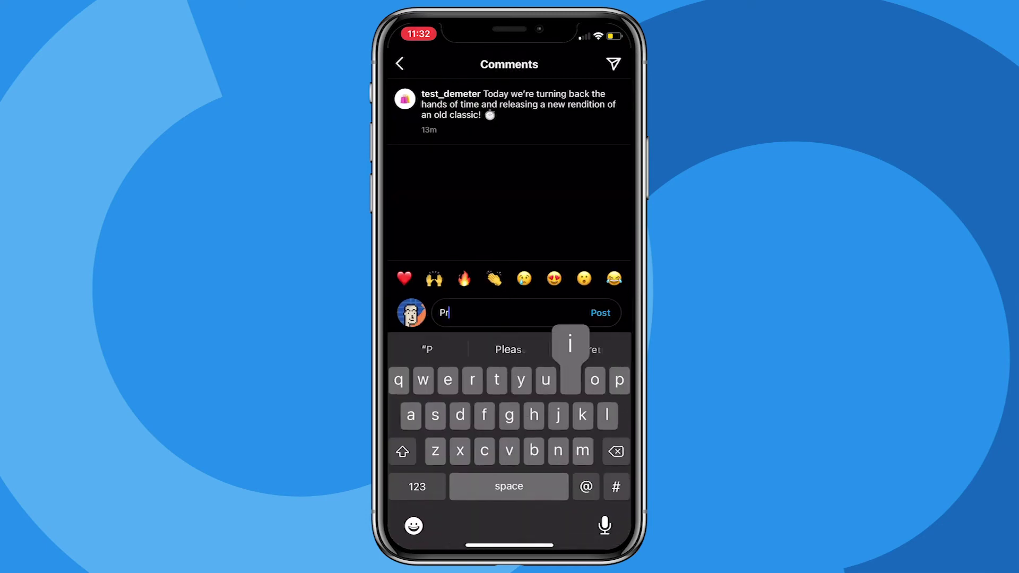
pyautogui.click(601, 313)
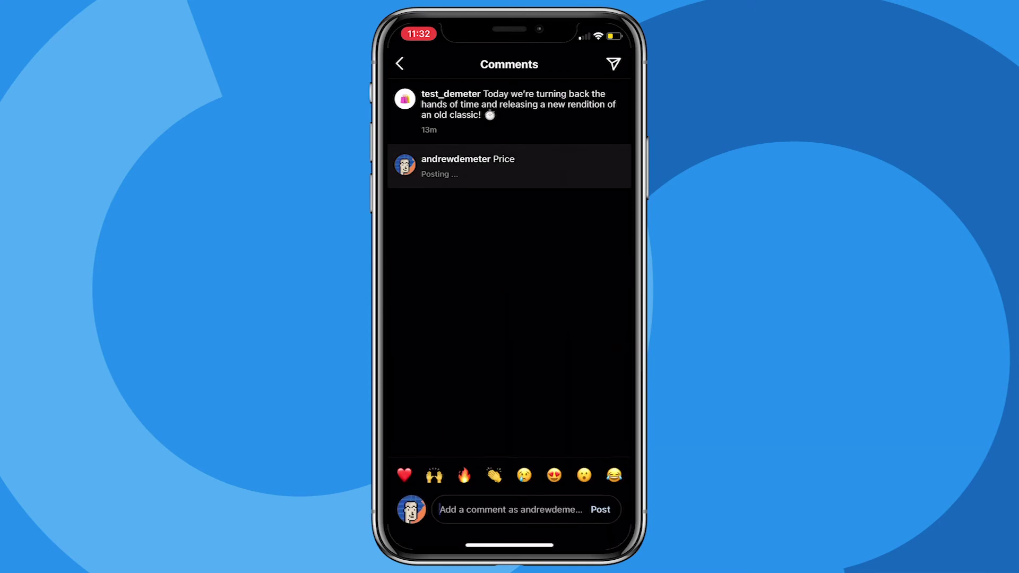
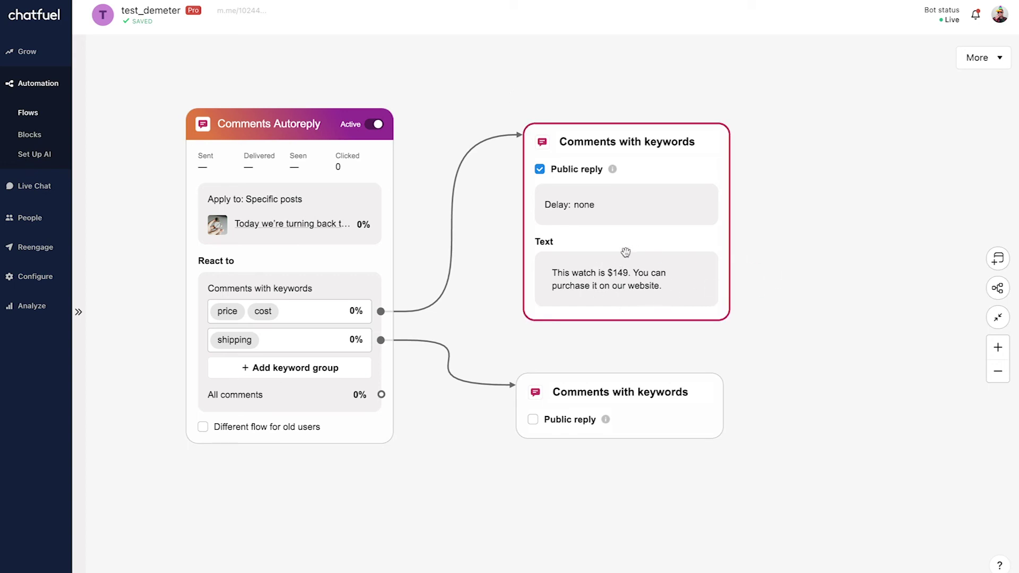
# Replace the second sentence of the price/cost public reply with "For more info, DM us the keyword "classic watch"."
pyautogui.click(635, 284)
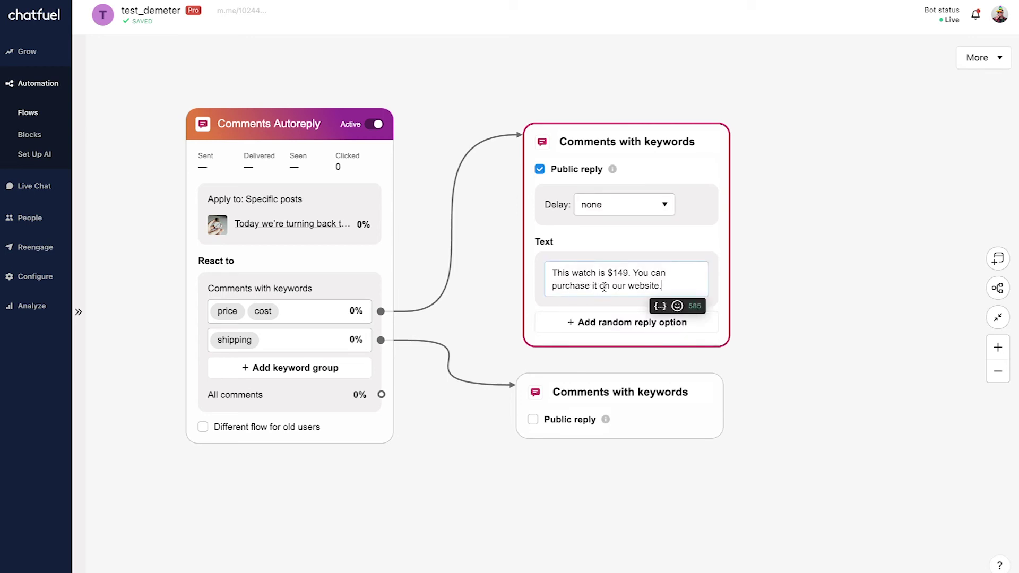
pyautogui.moveTo(635, 273); pyautogui.dragTo(681, 293)
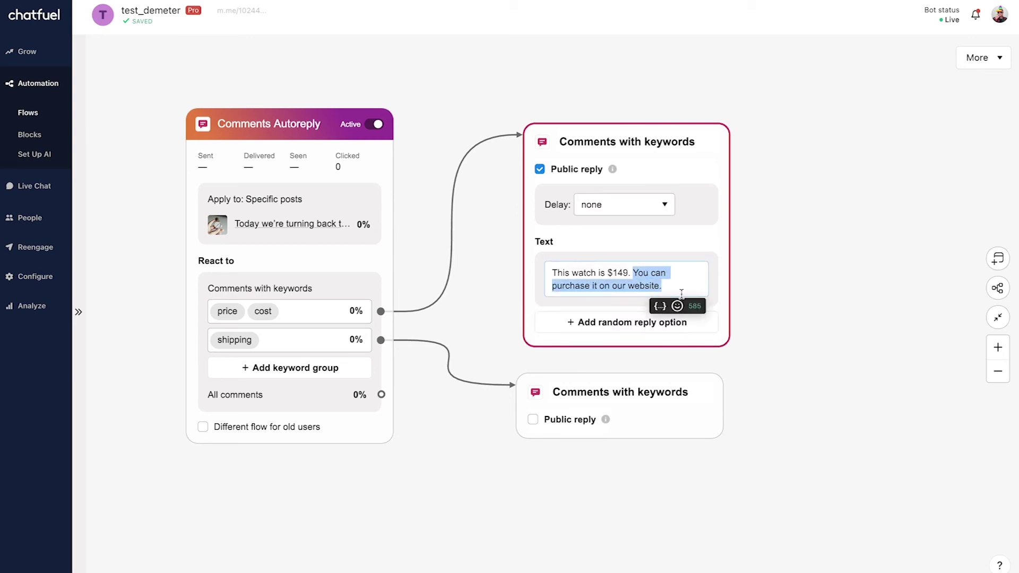
pyautogui.write('For more ')
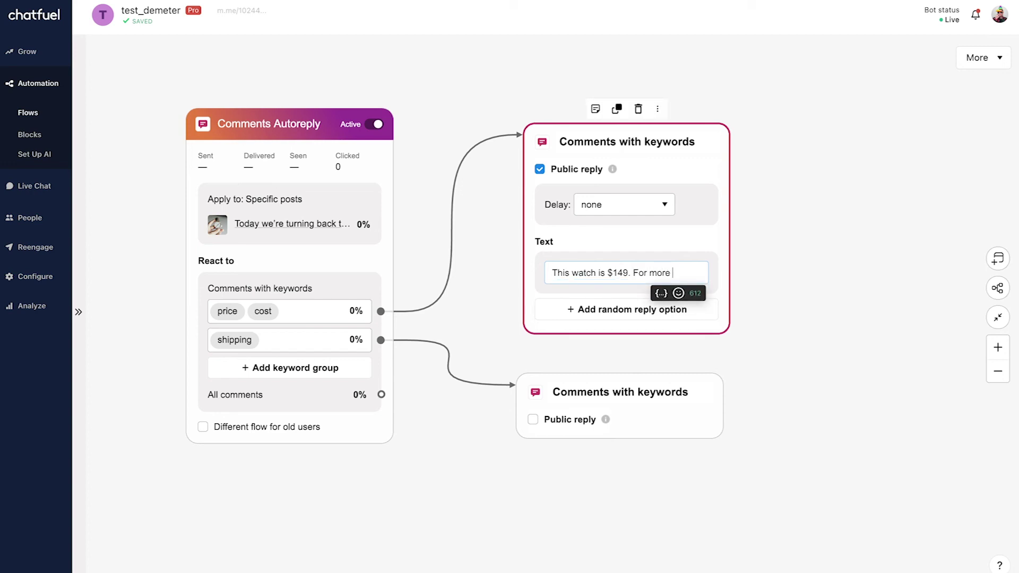
pyautogui.write('info, DM us the')
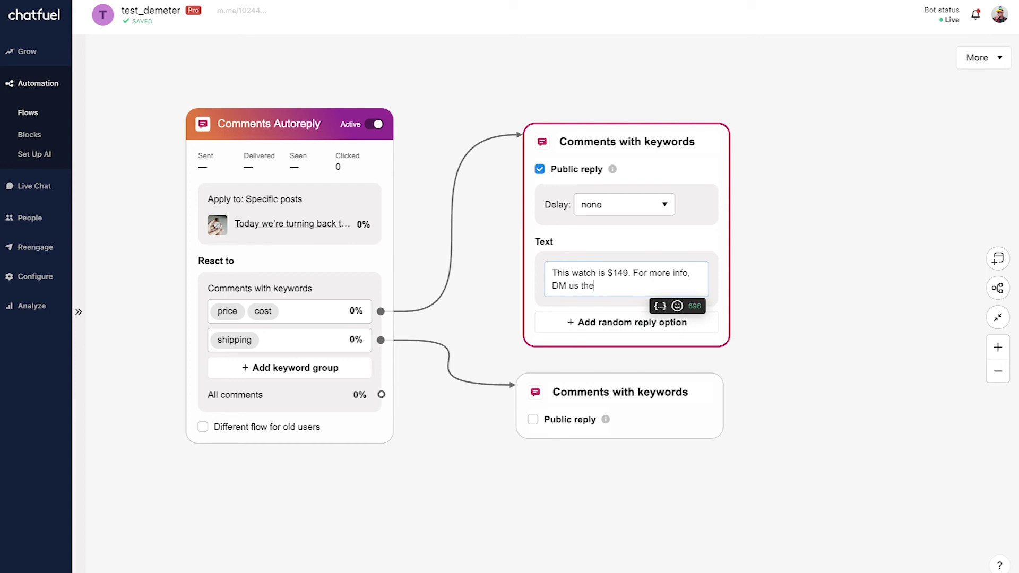
pyautogui.write(' keyword "classic watch"')
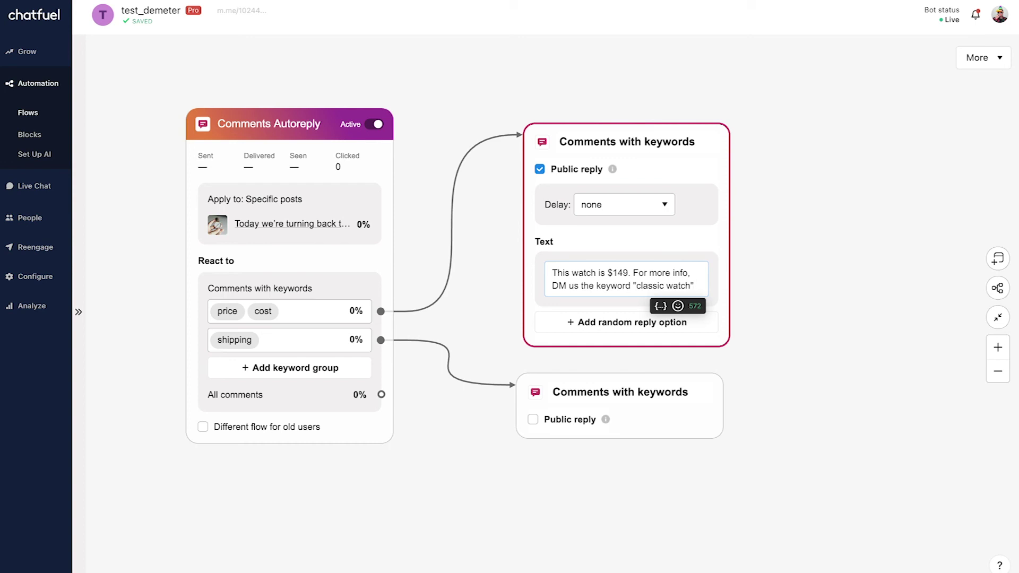
pyautogui.write('.')
pyautogui.click(803, 289)
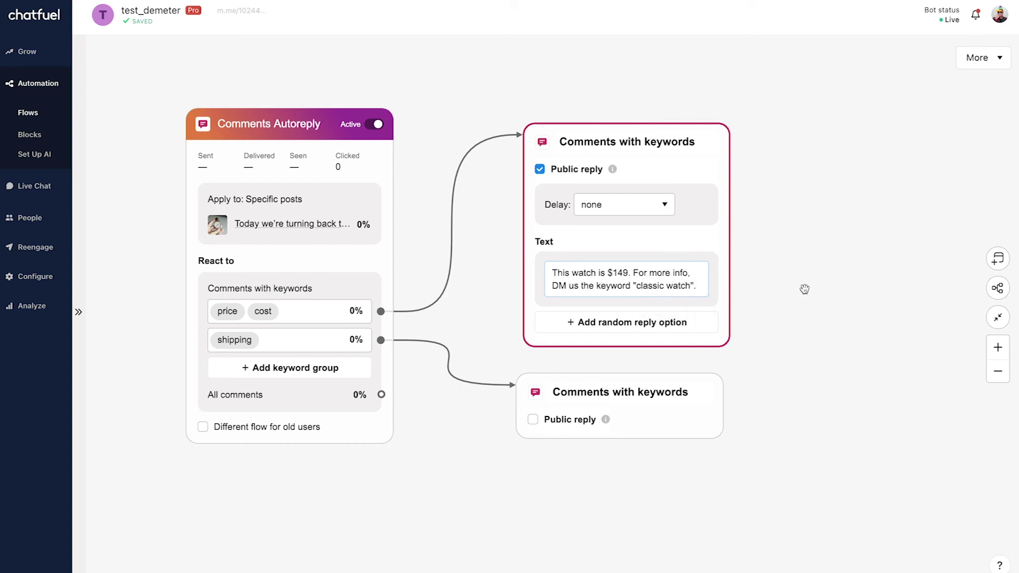